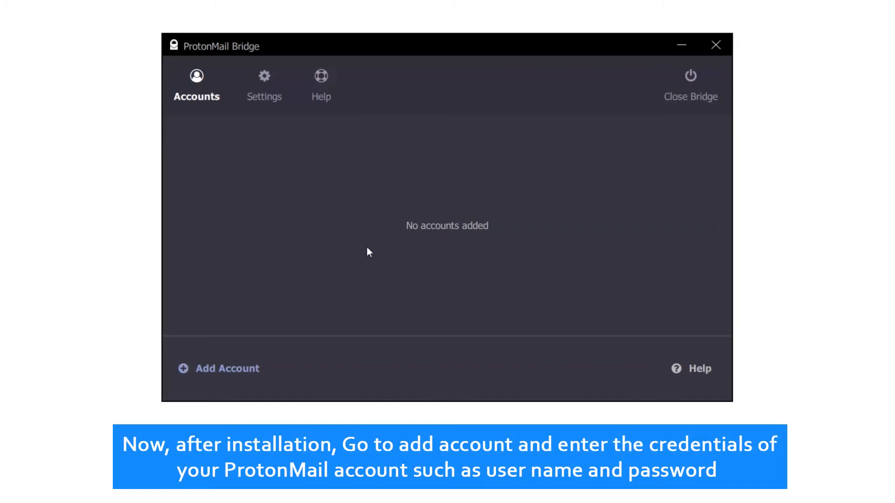
# Step: Add the ProtonMail account to Bridge by signing in with its username and password
pyautogui.click(224, 372)
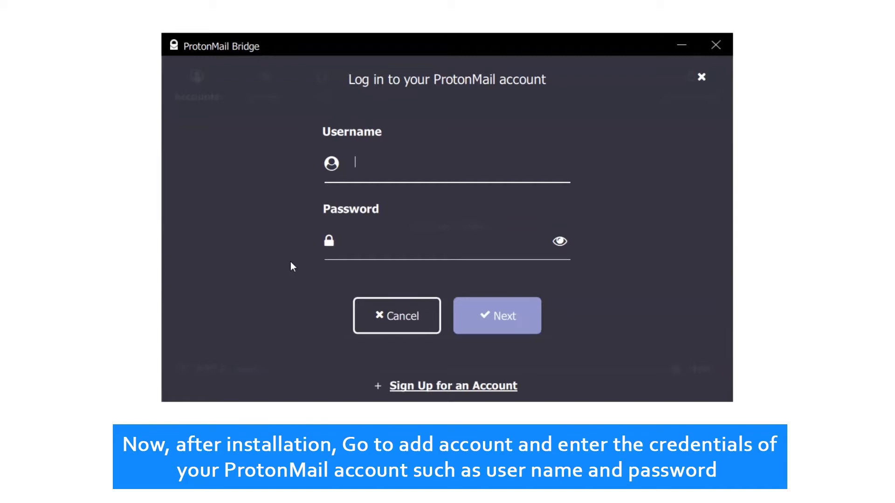
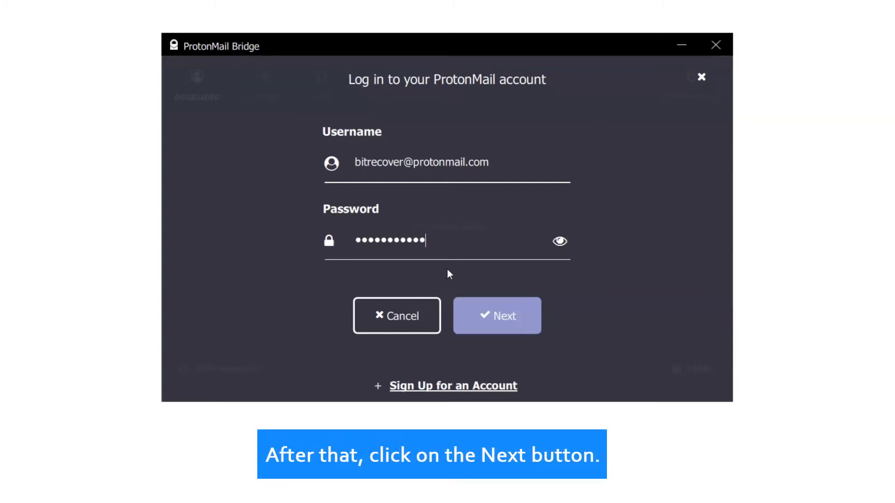
pyautogui.click(497, 316)
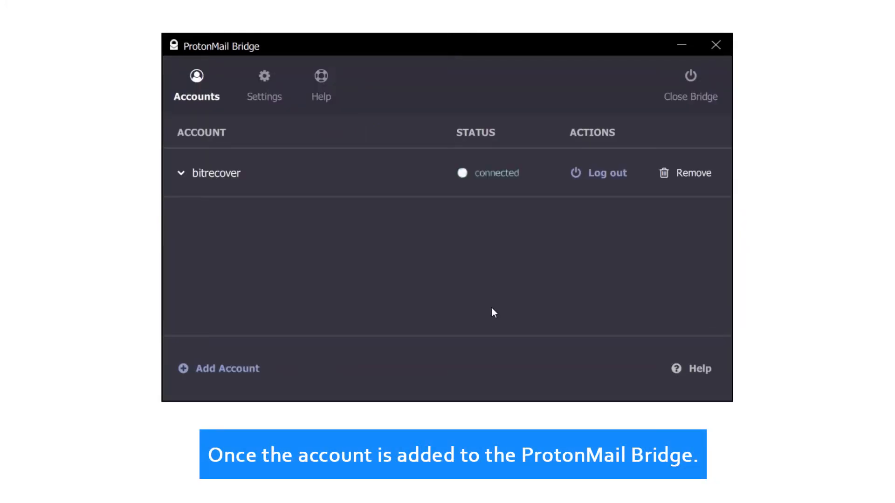
pyautogui.click(224, 176)
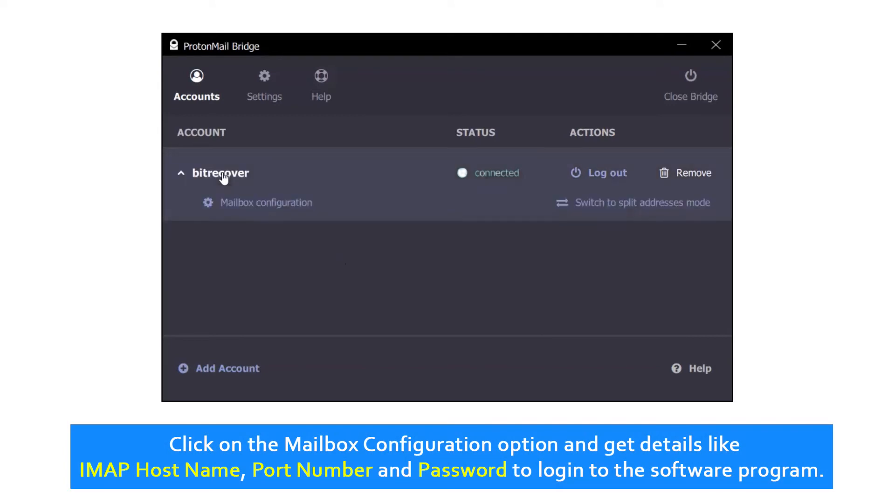
# Step: Show the account's IMAP and SMTP settings through Mailbox configuration
pyautogui.click(243, 205)
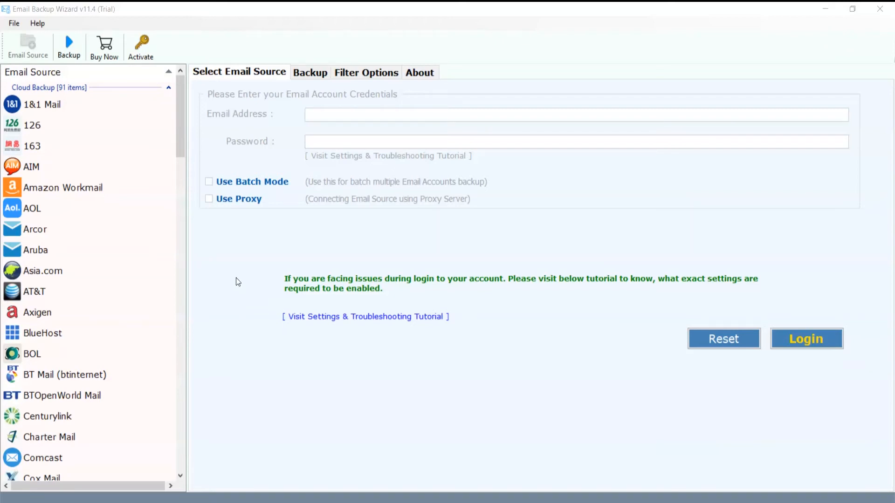
# Step: Select IMAP Server as the source and enter the ProtonMail address and Bridge-generated password
pyautogui.moveTo(181, 148); pyautogui.dragTo(180, 279)
pyautogui.click(130, 278)
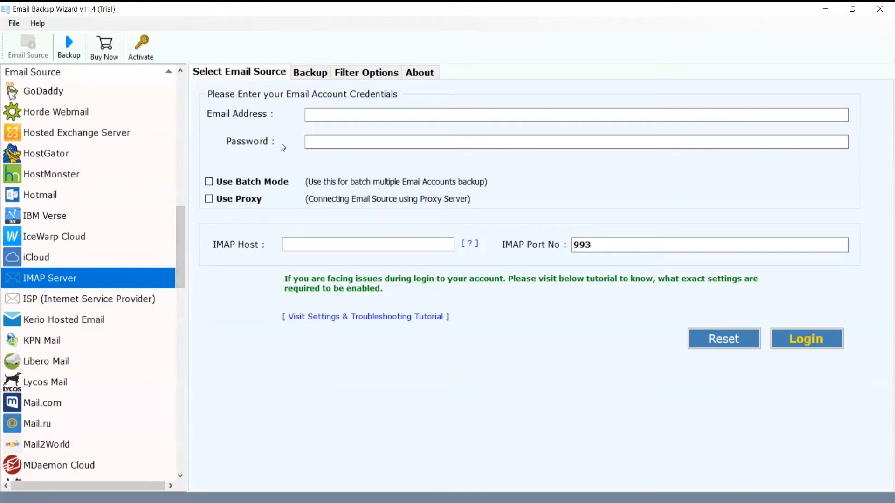
pyautogui.click(307, 117)
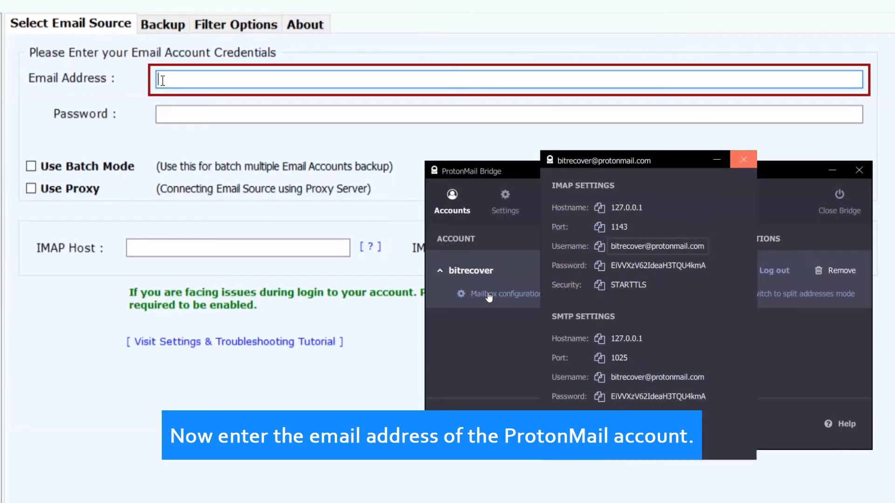
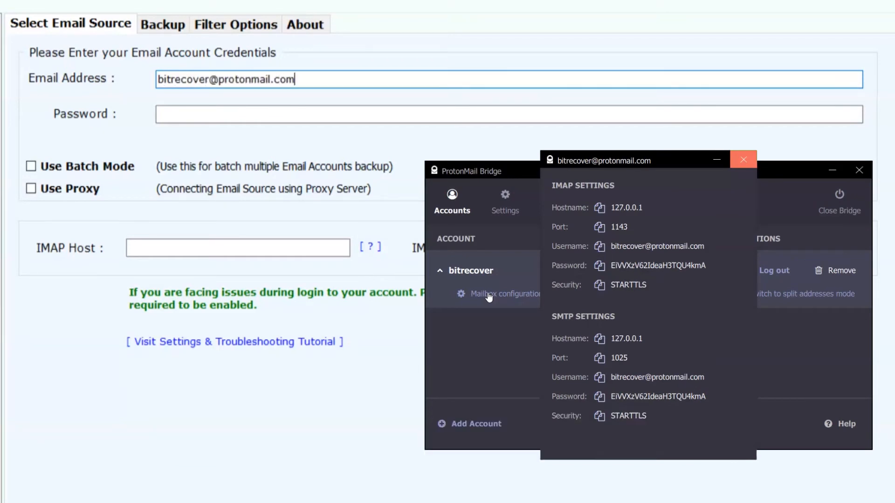
pyautogui.click(163, 113)
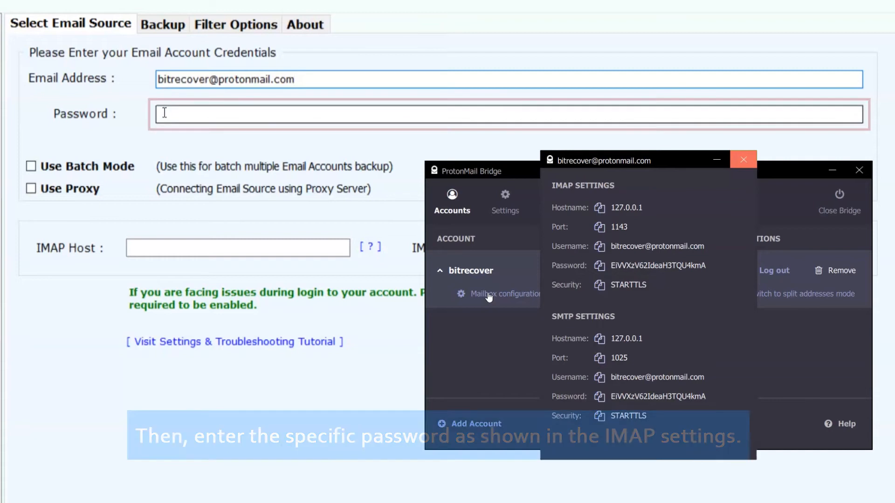
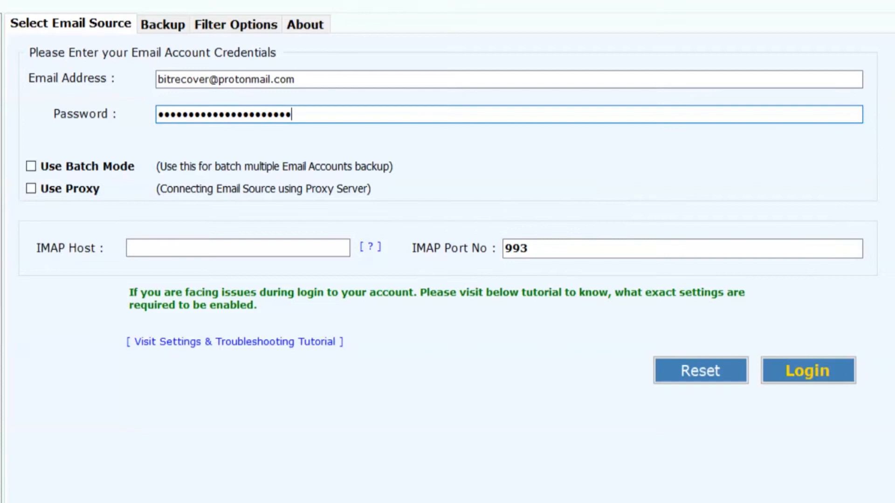
pyautogui.click(31, 164)
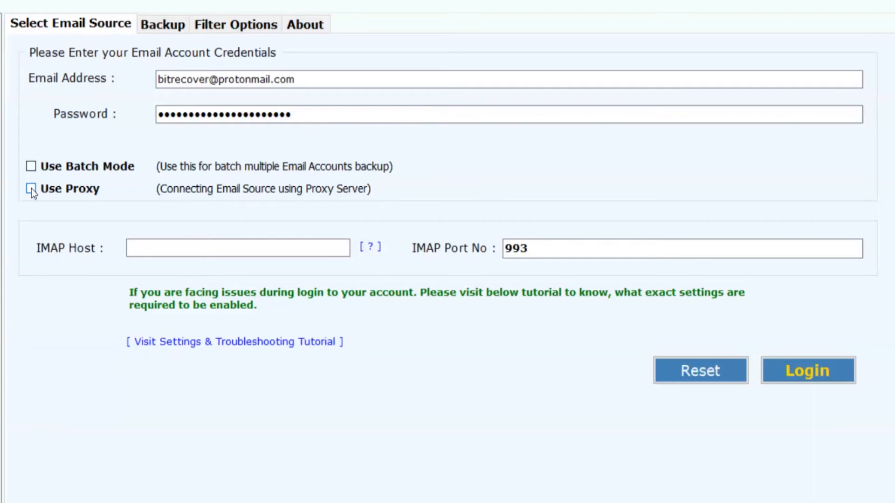
# Step: Log in using IMAP host 127.0.0.1 and port 1143 in place of 993
pyautogui.click(131, 247)
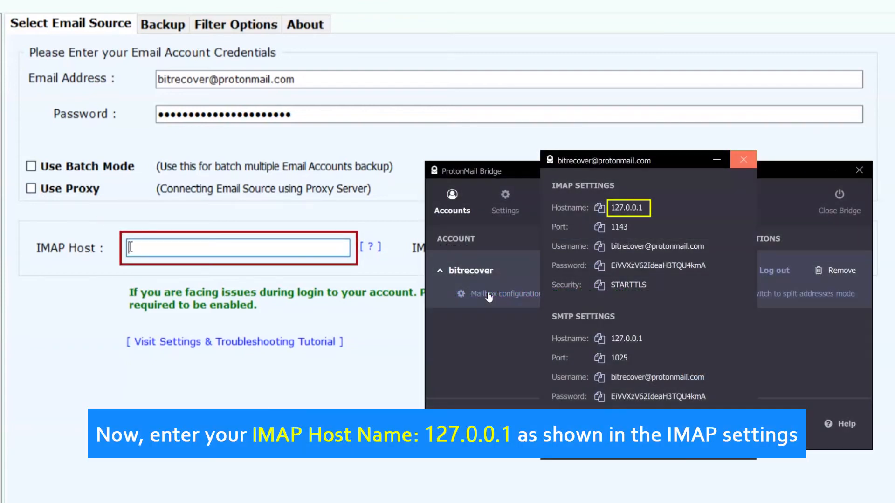
pyautogui.write('127.0.0.1')
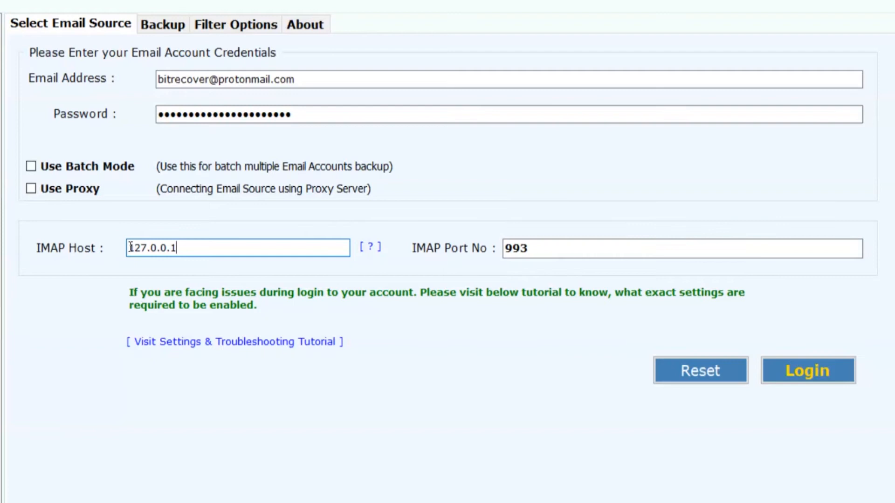
pyautogui.click(530, 248)
pyautogui.press('BackSpace')
pyautogui.press('BackSpace')
pyautogui.press('BackSpace')
pyautogui.write('114')
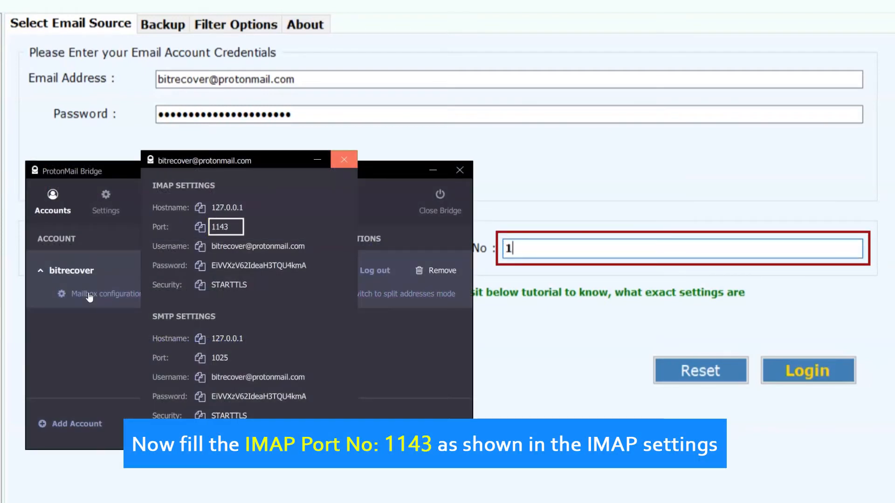
pyautogui.write('3')
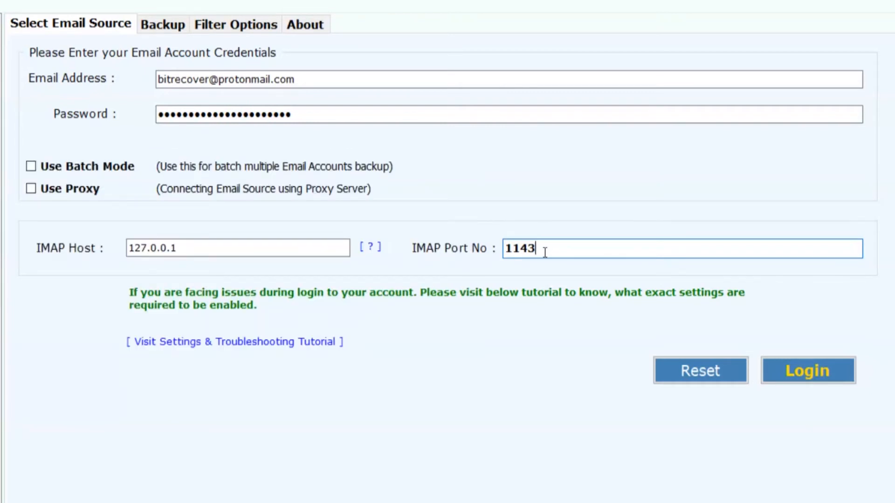
pyautogui.click(810, 371)
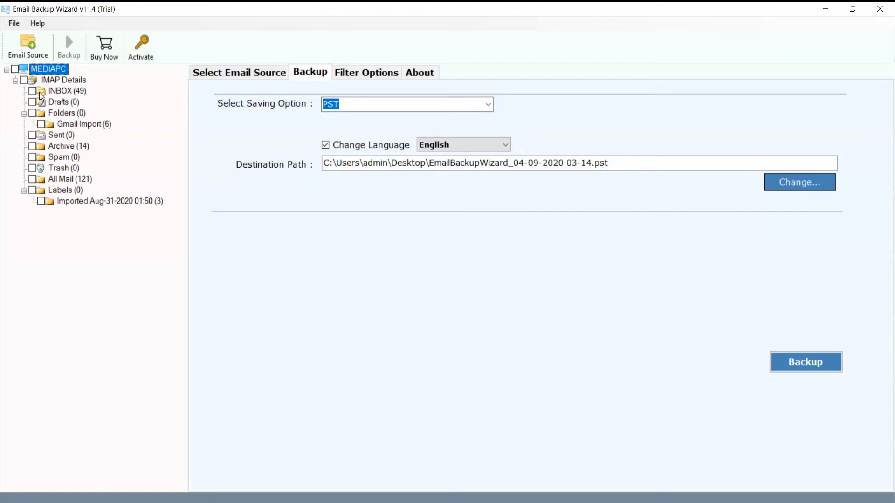
# Step: Select the INBOX, Gmail Import, Archive and All Mail folders for backup
pyautogui.click(33, 91)
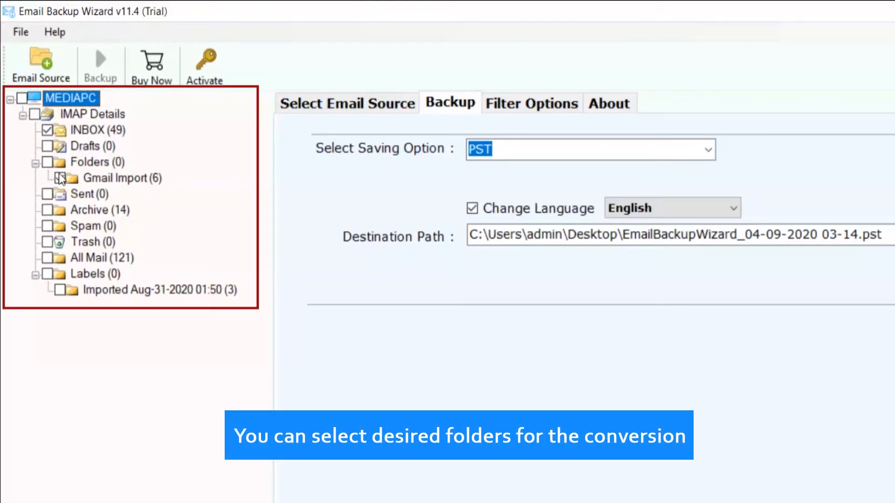
pyautogui.click(60, 178)
pyautogui.click(48, 209)
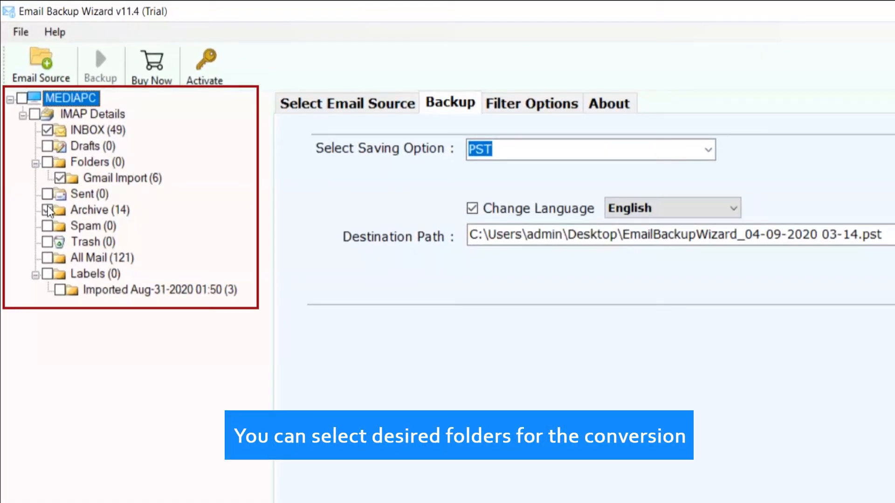
pyautogui.click(49, 259)
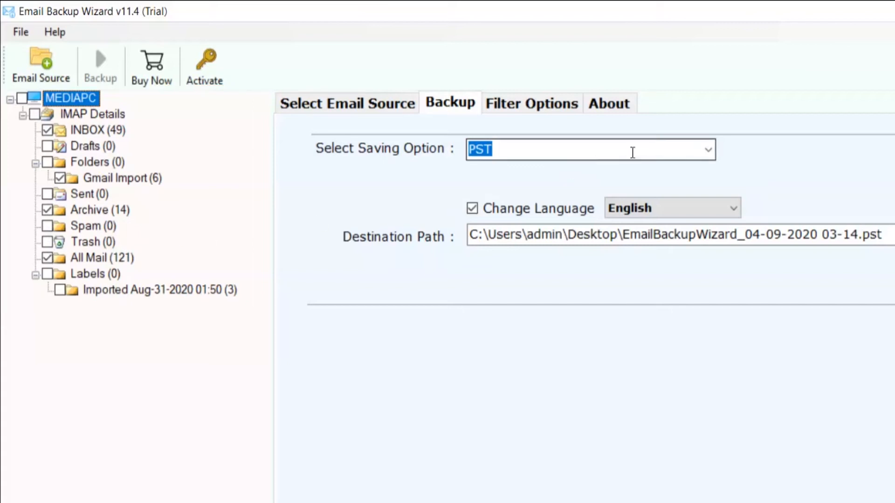
# Step: Set the saving option to IMAP and enable Use Advance Mode
pyautogui.click(708, 151)
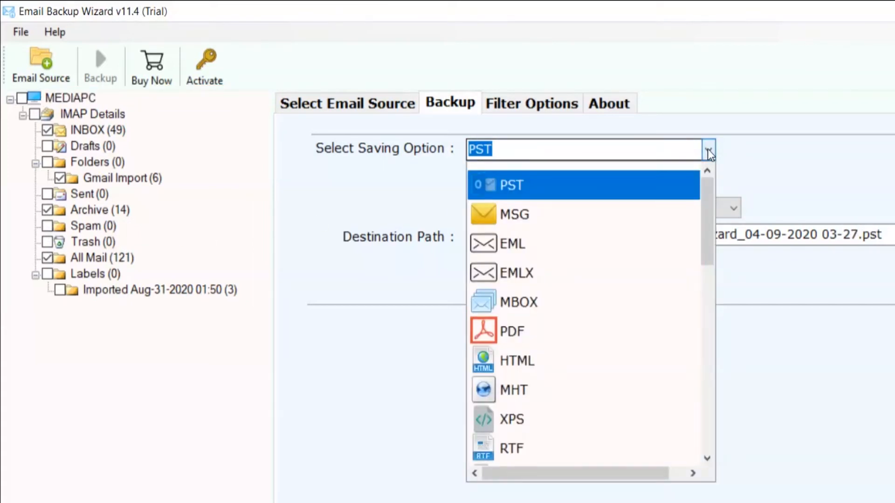
pyautogui.moveTo(706, 181); pyautogui.dragTo(698, 376)
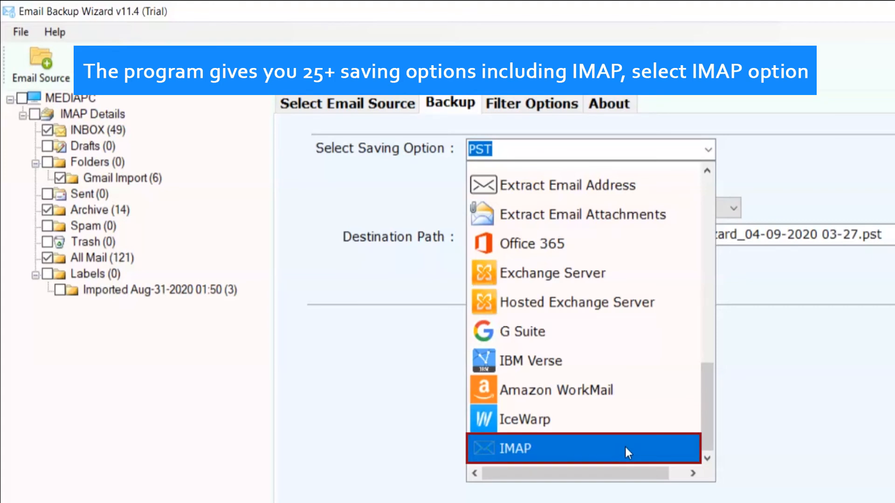
pyautogui.click(625, 449)
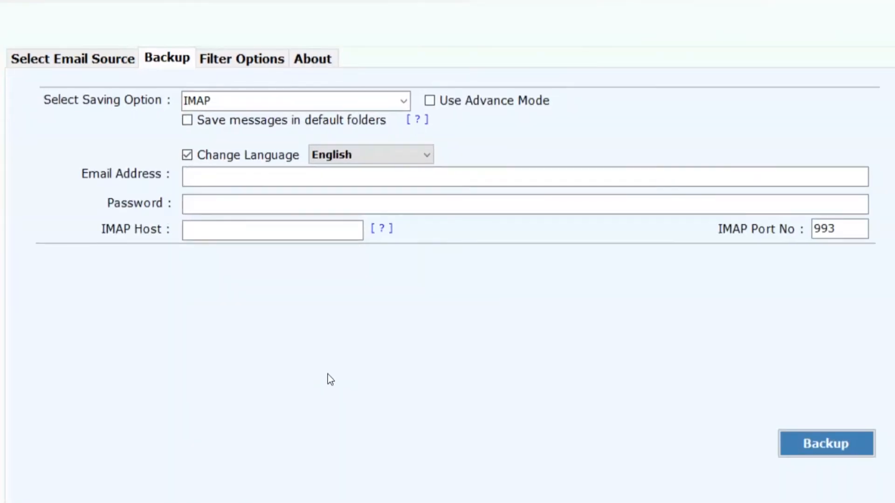
pyautogui.click(432, 107)
# Step: Keep English as the folder language and enter the destination account's e-mail address and password
pyautogui.click(425, 149)
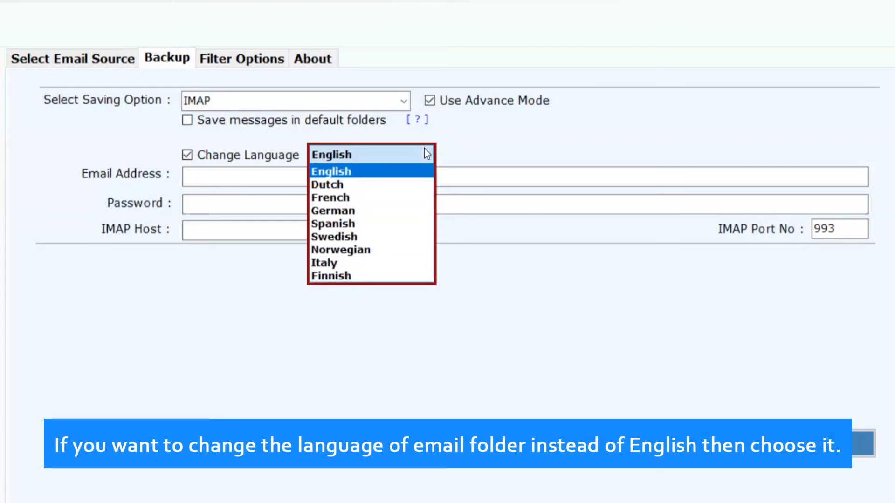
pyautogui.click(410, 173)
pyautogui.click(194, 177)
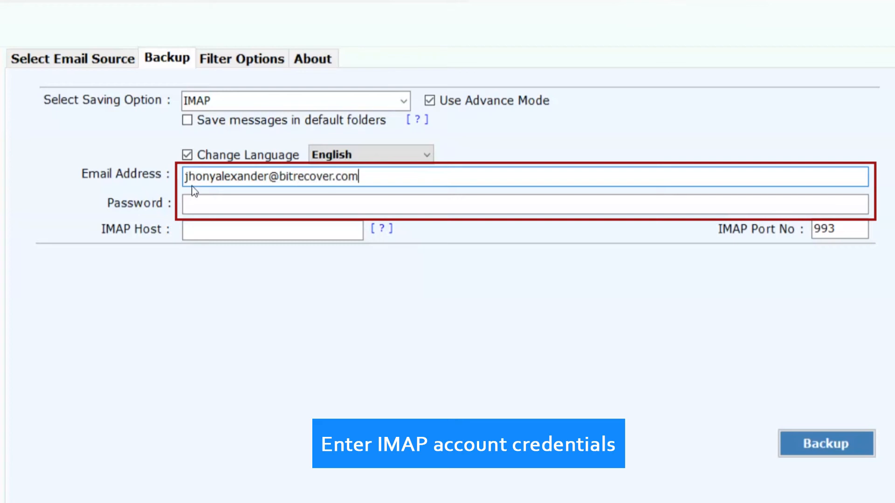
pyautogui.click(194, 204)
pyautogui.write('••••••••••')
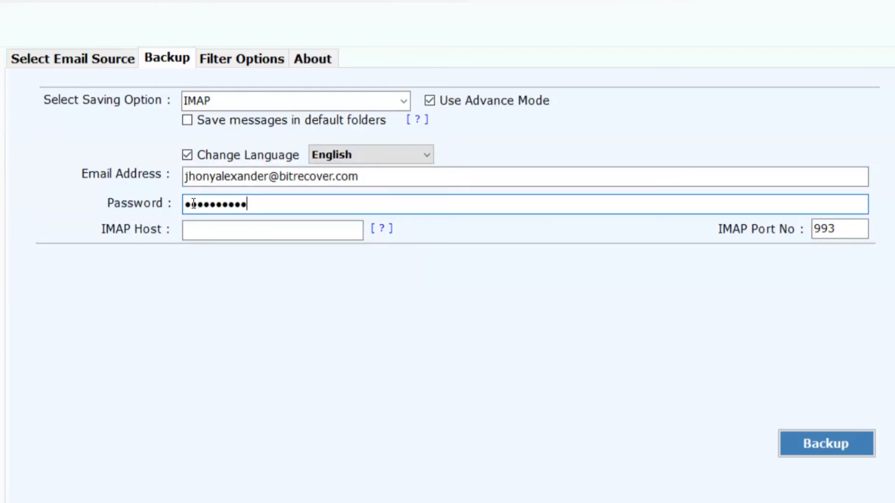
# Step: Set the destination IMAP host to mail.bitrecover.com, keeping port 993
pyautogui.click(191, 226)
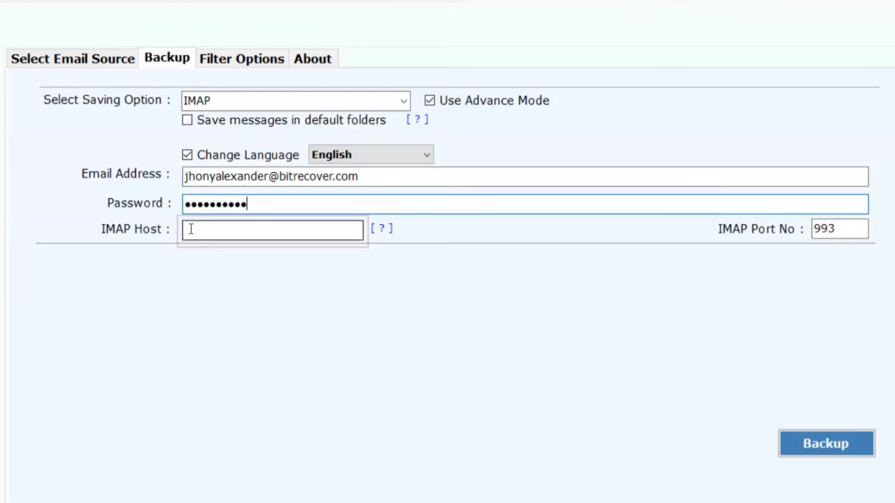
pyautogui.write('mail.bitrecover.com')
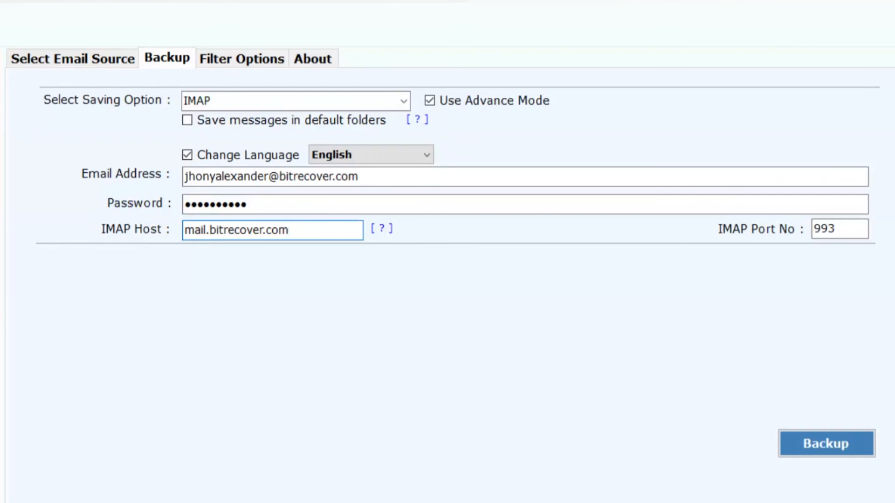
pyautogui.click(835, 228)
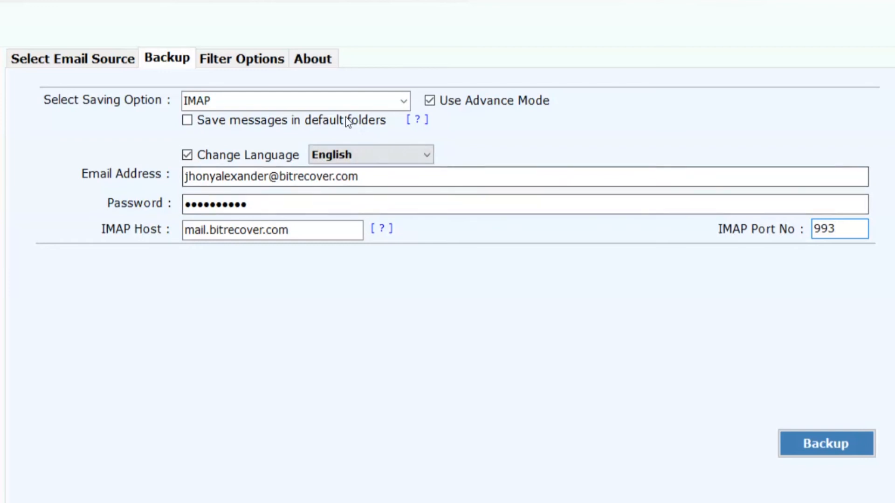
pyautogui.click(248, 59)
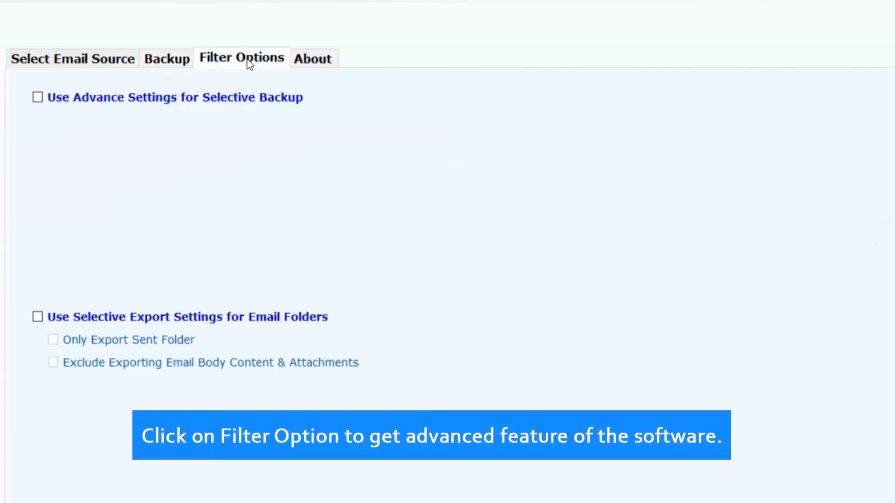
pyautogui.click(38, 98)
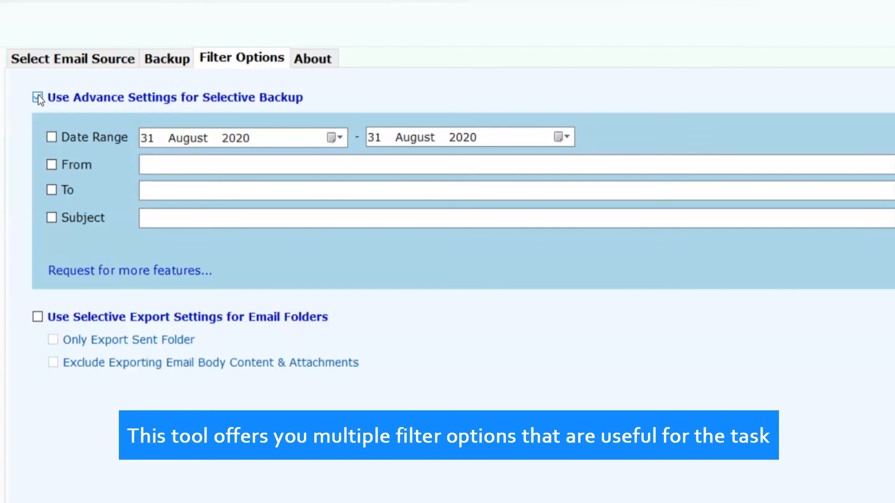
pyautogui.click(38, 98)
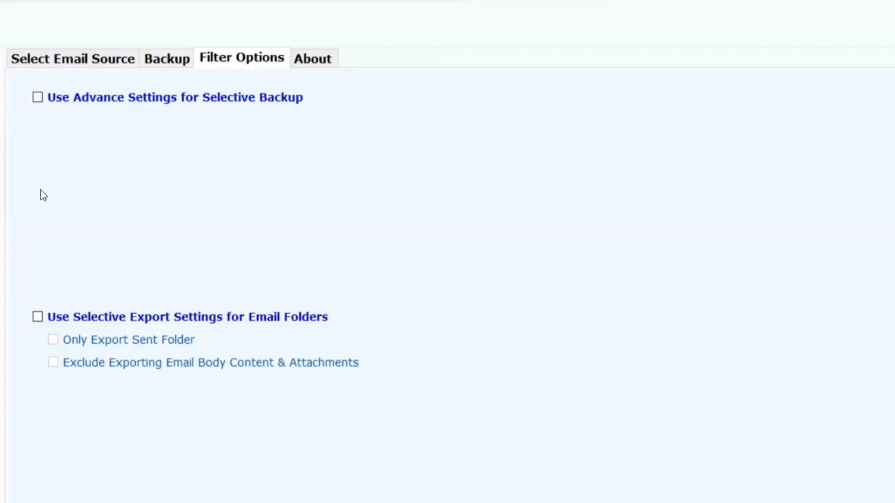
pyautogui.click(37, 319)
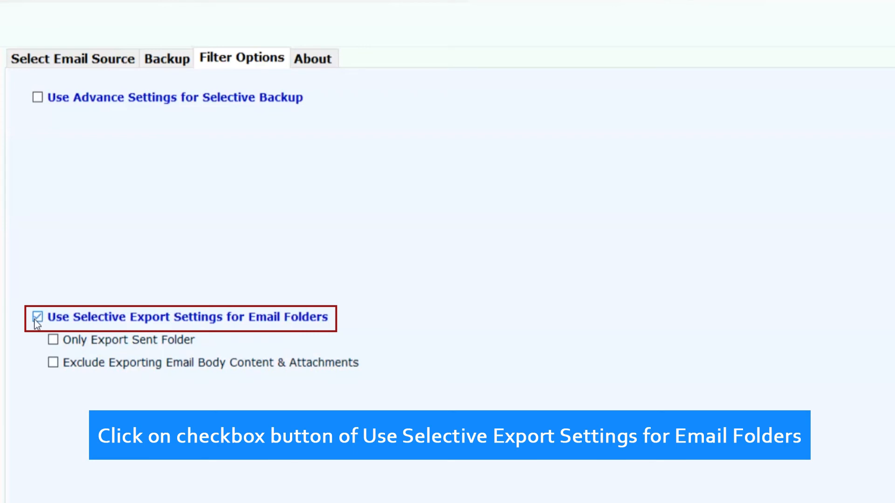
pyautogui.click(52, 341)
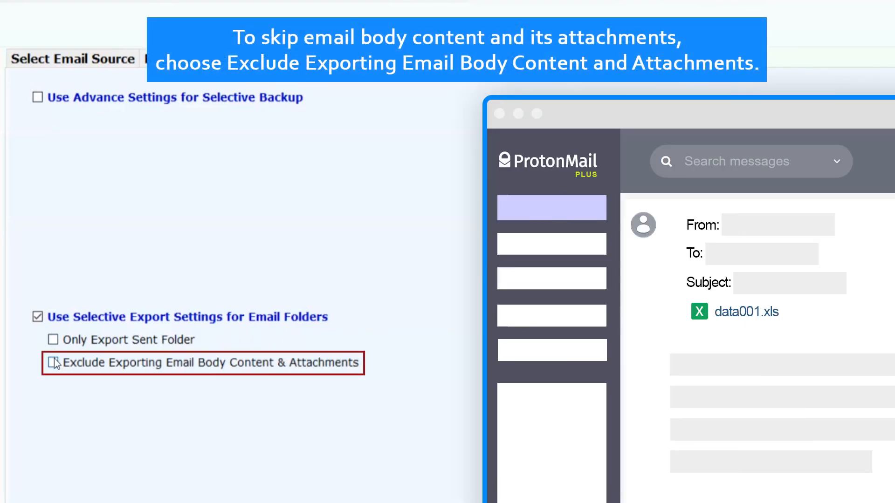
pyautogui.click(53, 363)
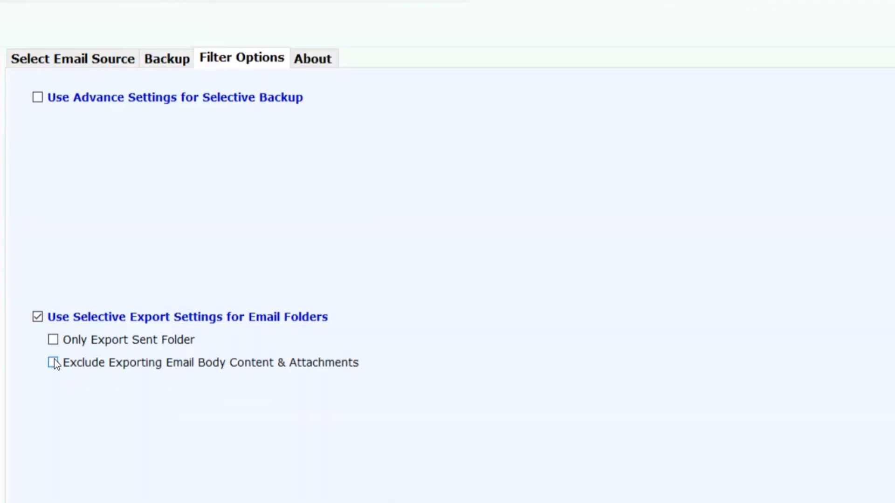
pyautogui.click(38, 317)
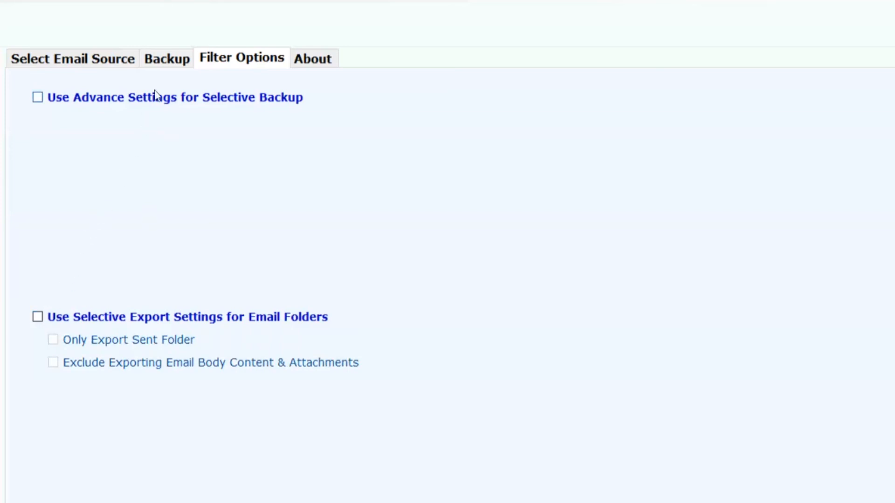
pyautogui.click(166, 64)
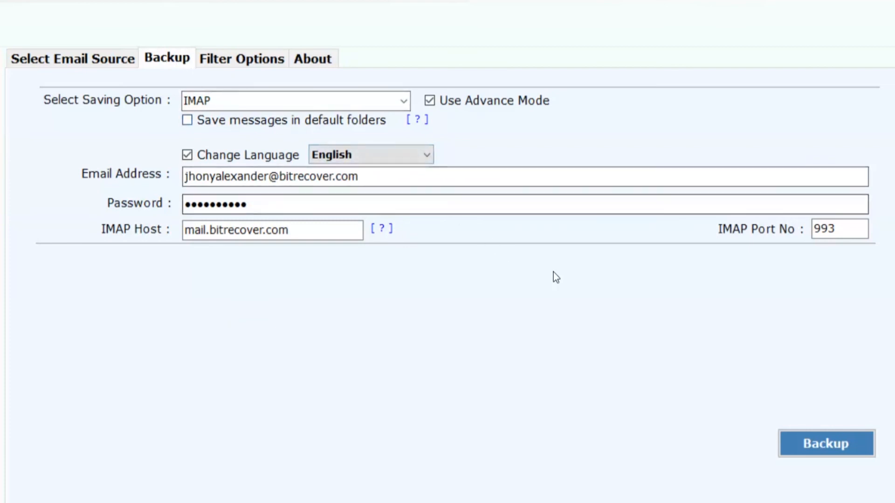
# Step: Run the backup into the IMAP account and acknowledge the conversion-completed message
pyautogui.click(826, 442)
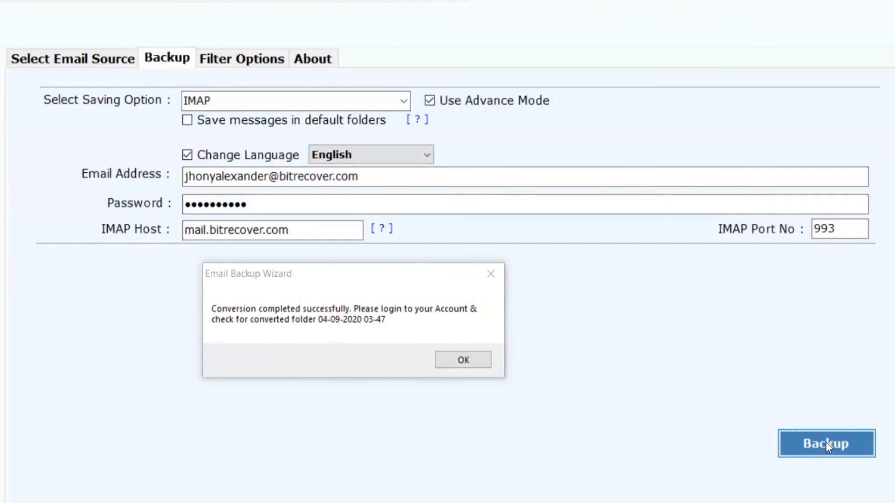
pyautogui.click(474, 362)
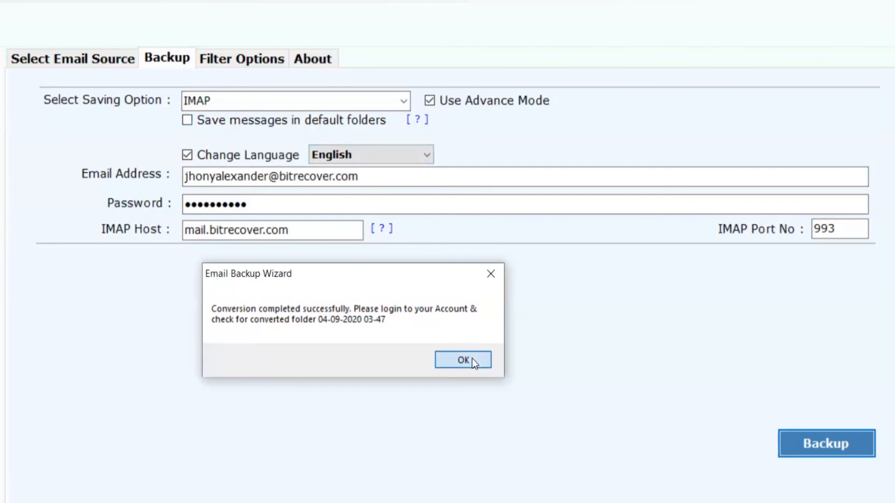